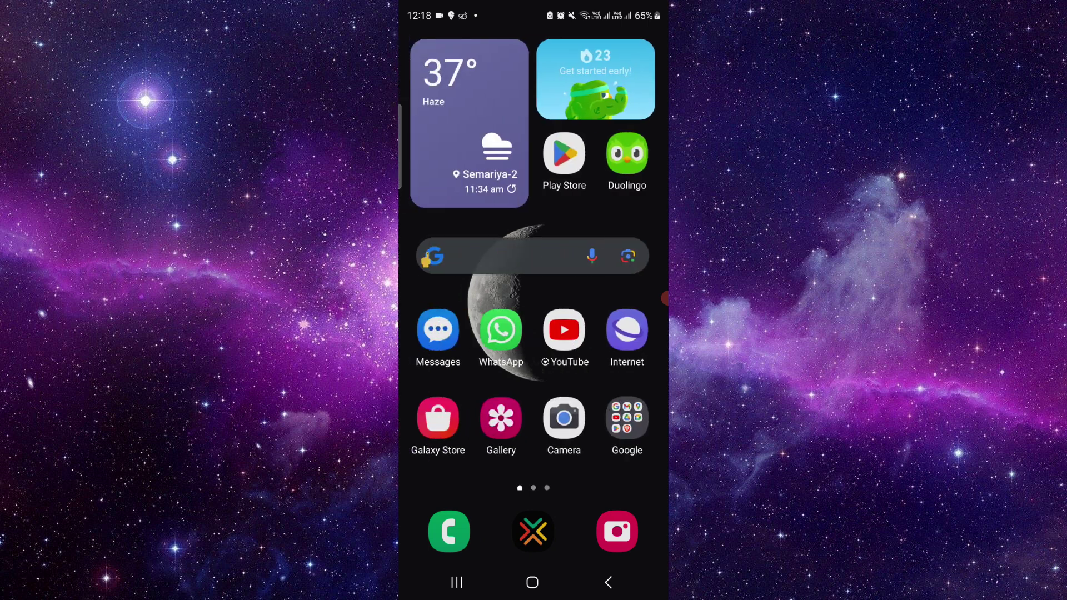
Search Google for 'nab' from the home screen and open the NAB website result.
{"action": "left_click", "coordinate": [517, 250]}
{"action": "left_click", "coordinate": [534, 84]}
{"action": "type", "text": "nab"}
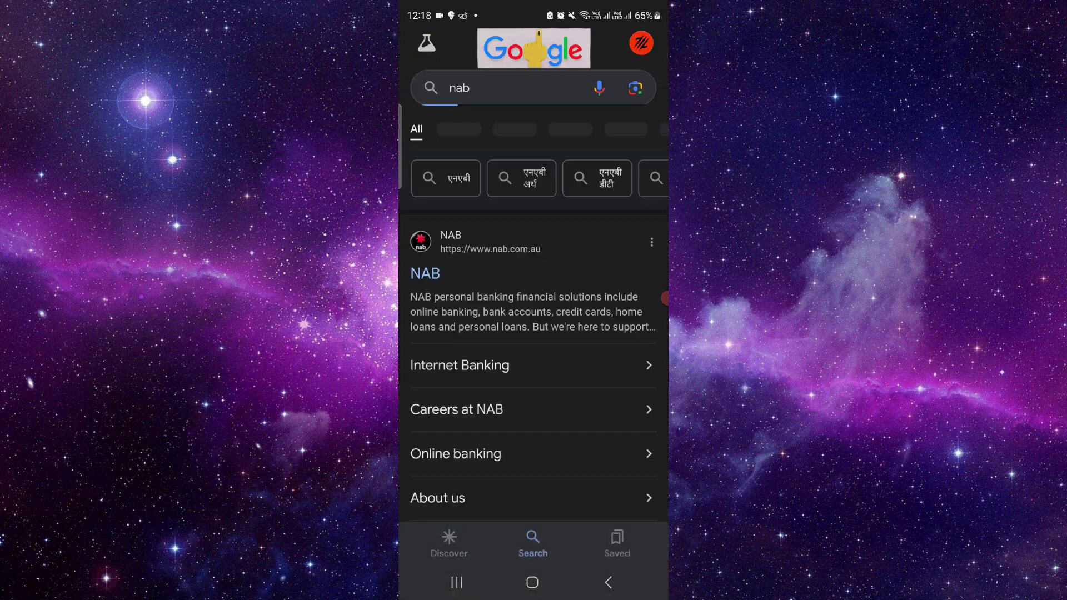
{"action": "left_click", "coordinate": [426, 273]}
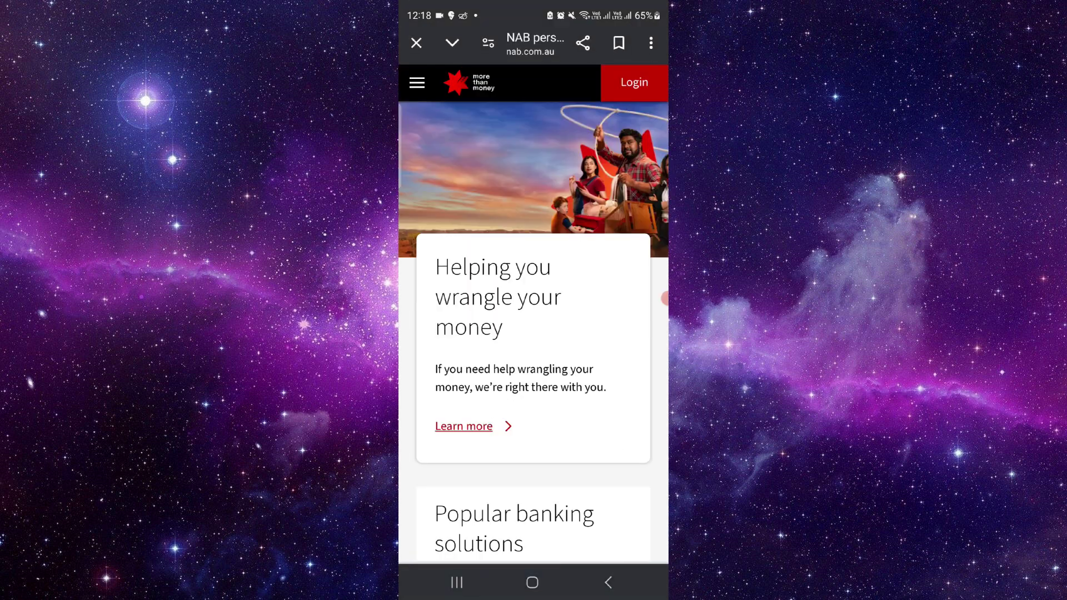
Open the NAB site's Login menu to reach the Internet Banking sign-in page.
{"action": "left_click", "coordinate": [417, 81]}
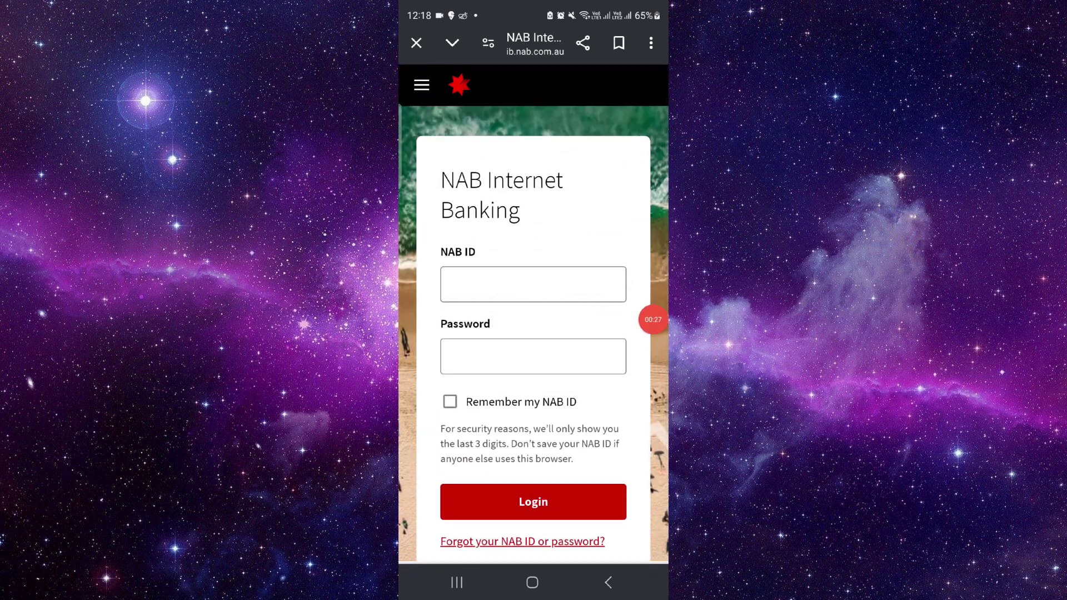
{"action": "scroll", "coordinate": [534, 334], "scroll_direction": "down", "scroll_amount": 3}
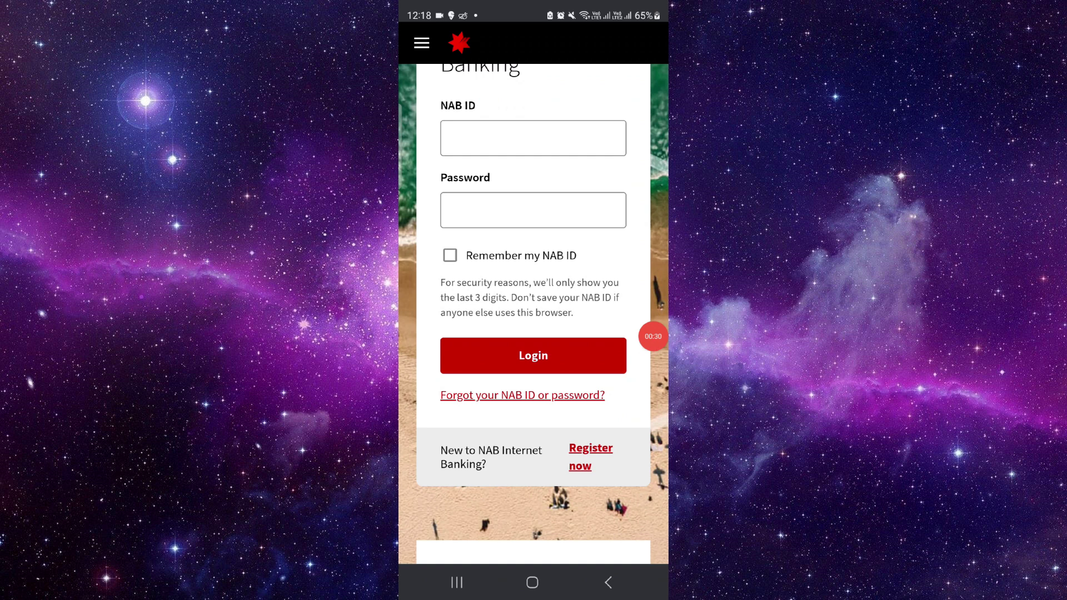
Leave the browser for the home screen and swipe left to the second page.
{"action": "left_click", "coordinate": [532, 583]}
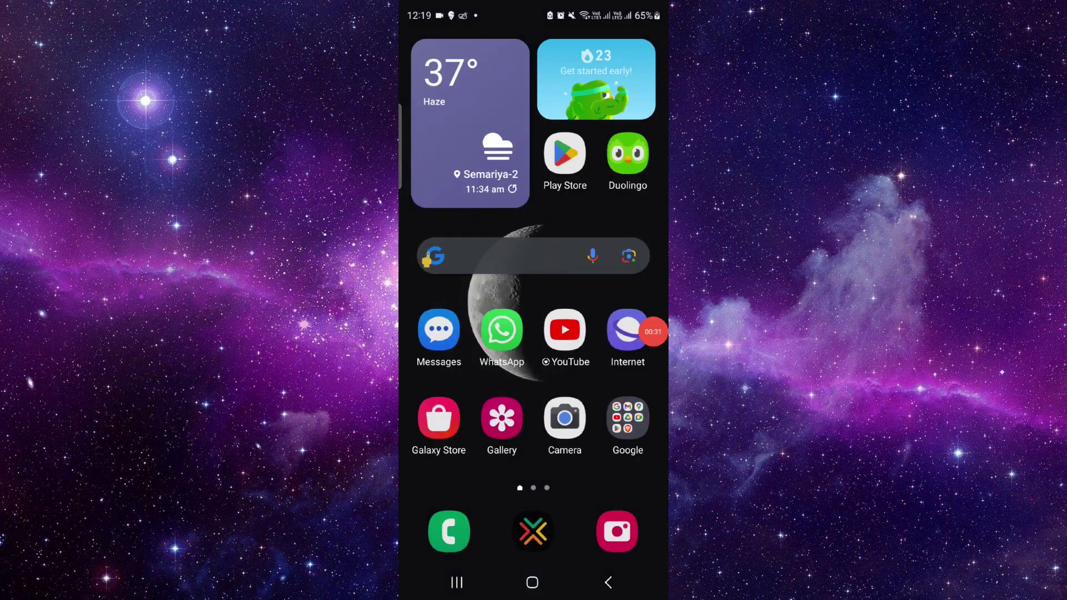
{"action": "left_click_drag", "start_coordinate": [617, 300], "coordinate": [450, 300]}
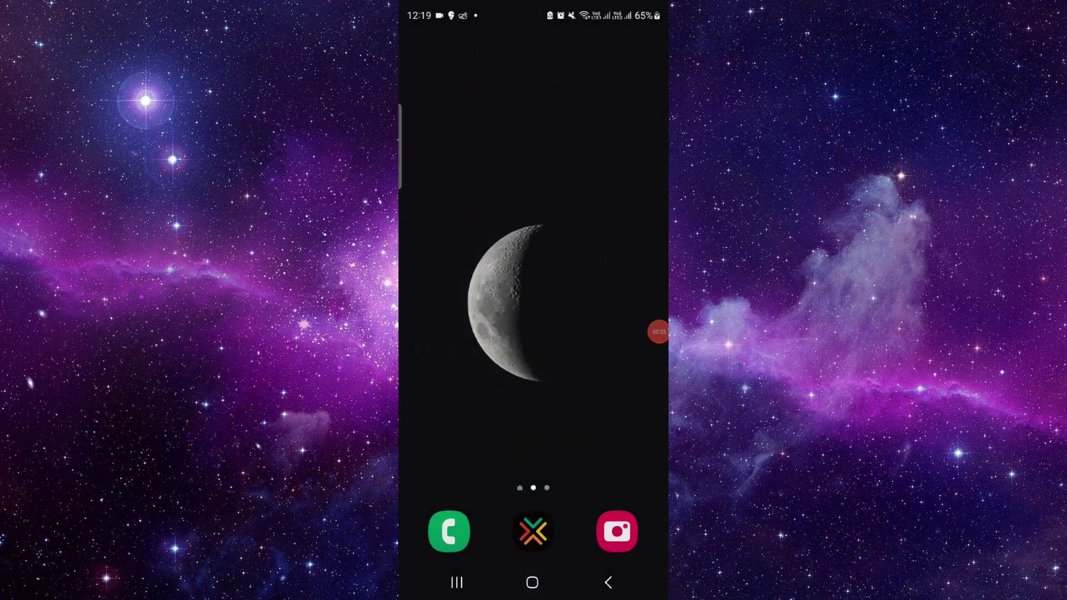